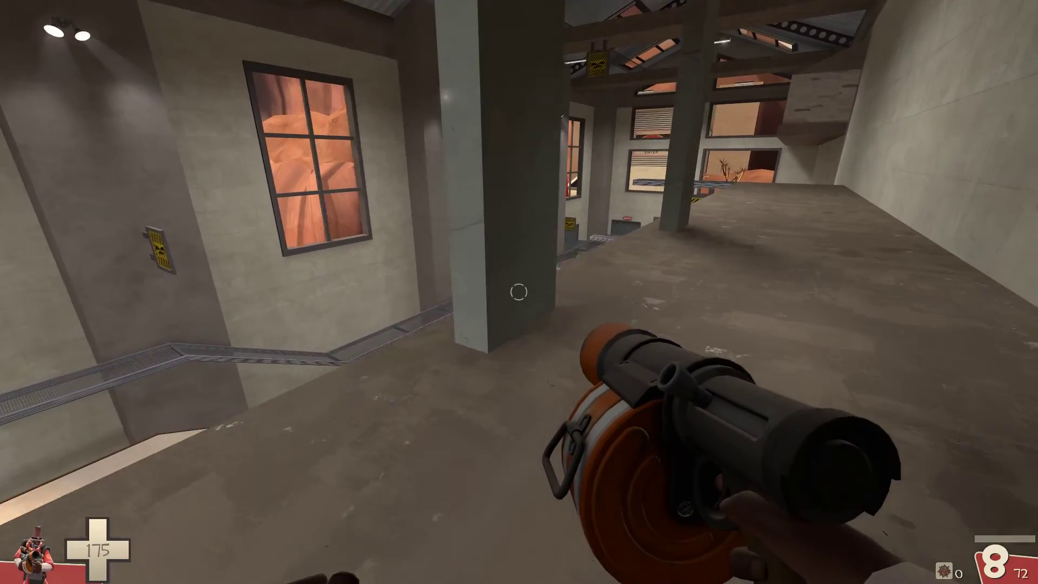
click(518, 292)
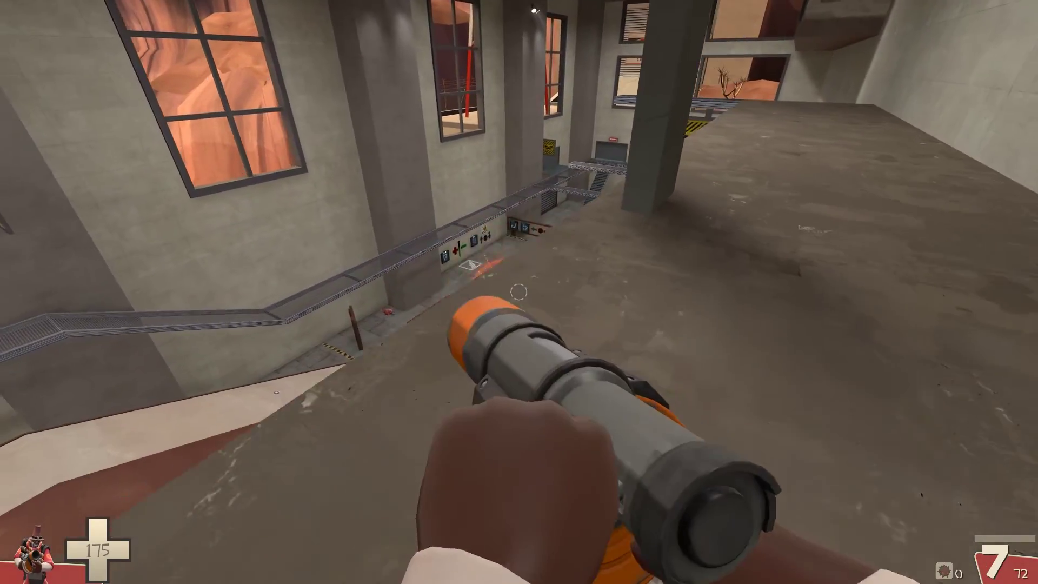
click(518, 292)
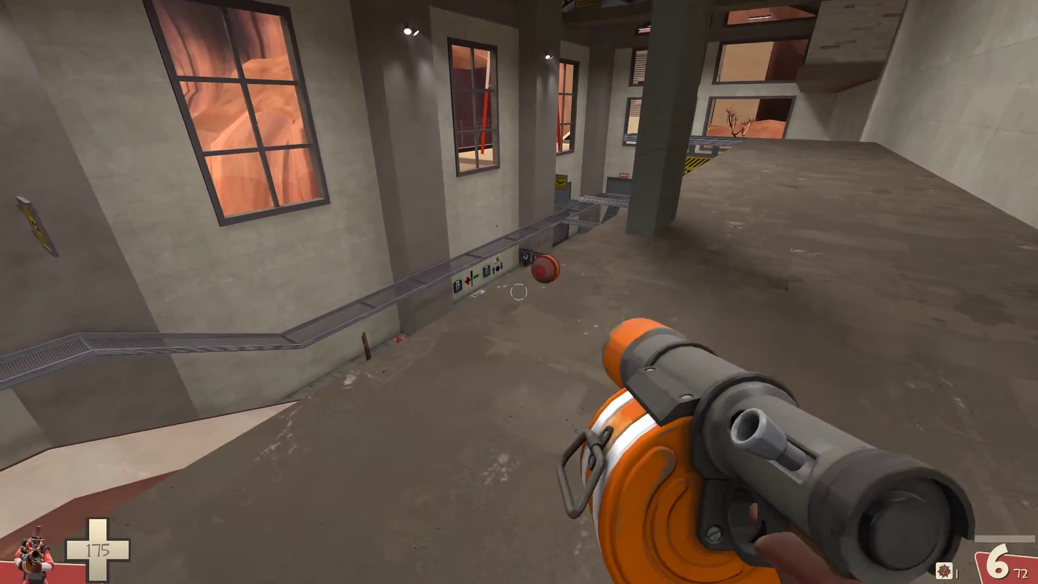
key(space)
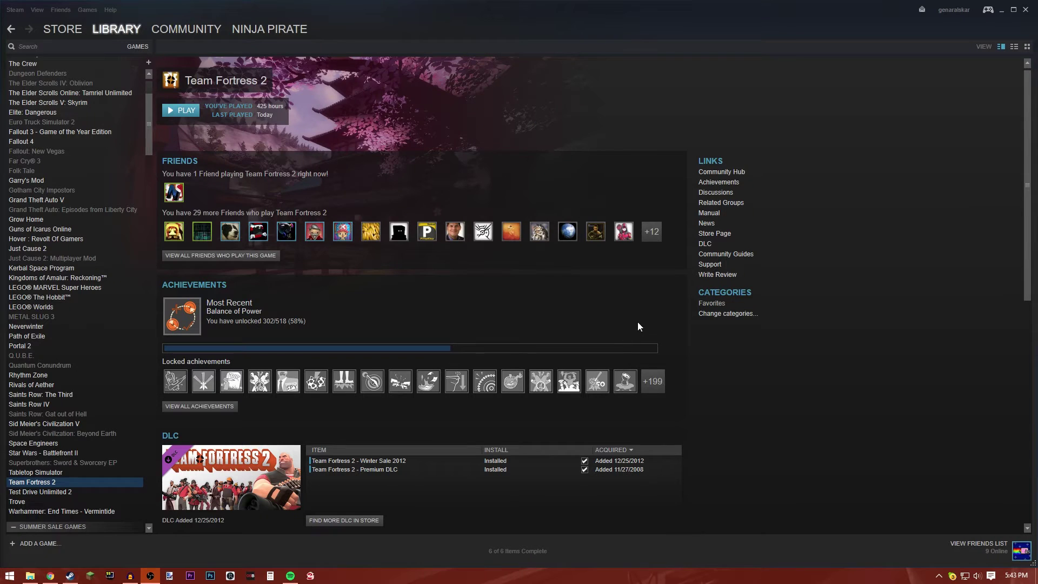
Step: Minimize Steam, start Adobe Premiere Pro and create a new project named sasjdsaf
click(1000, 9)
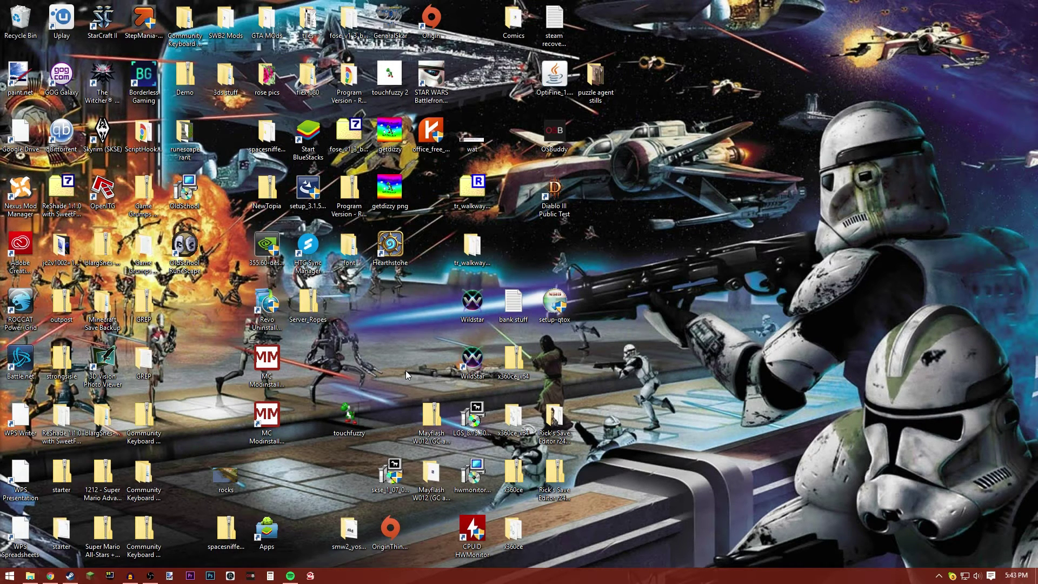
click(190, 575)
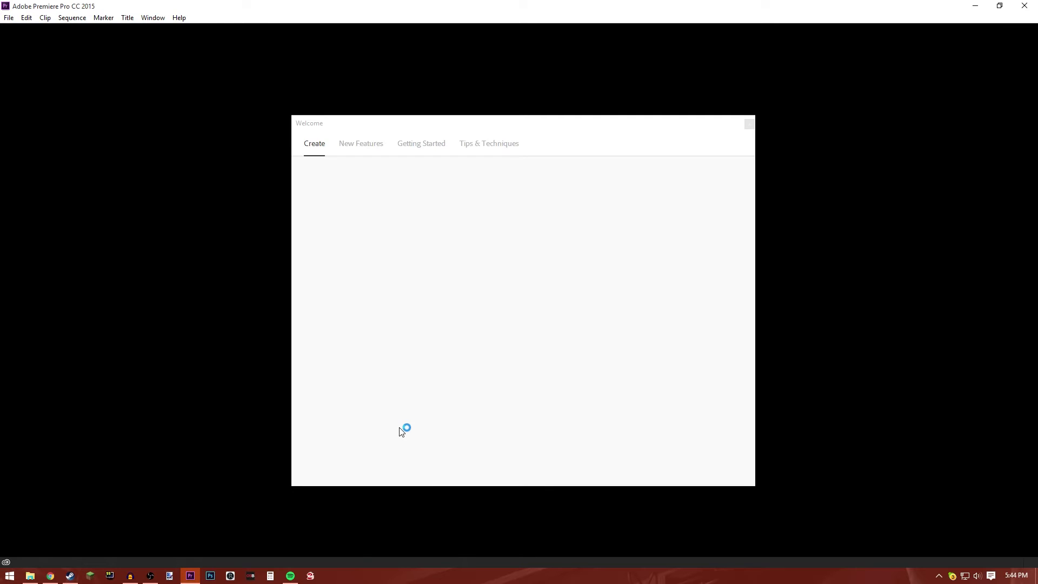
click(332, 211)
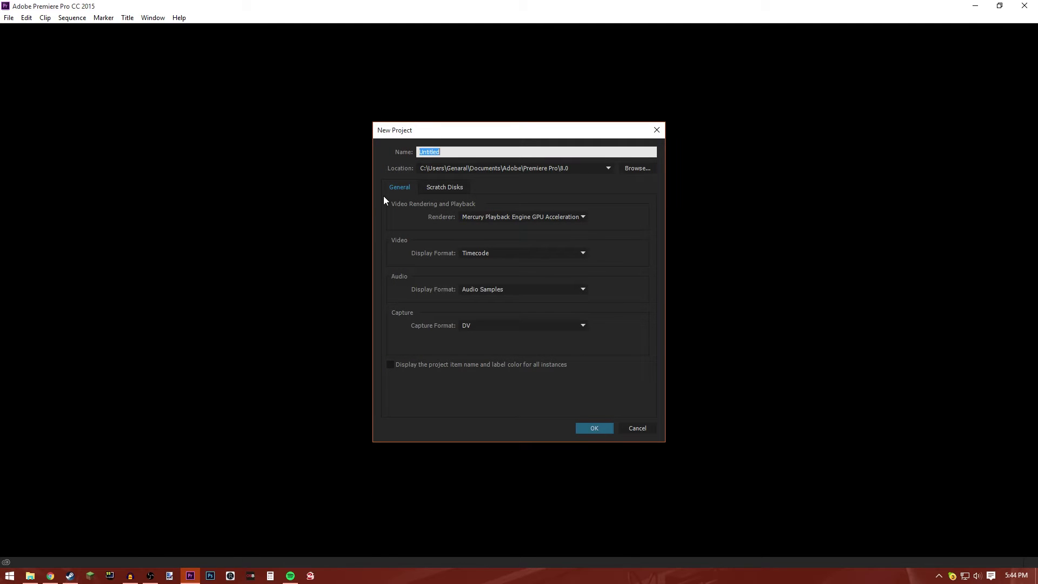
text(test)
key(Return)
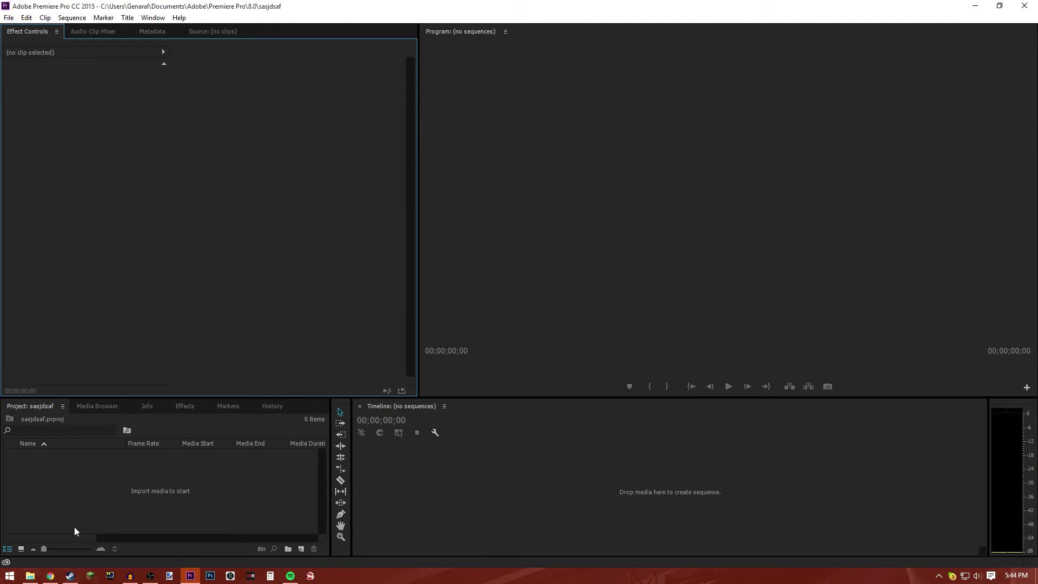
Step: Import the obs (05) video from the Vids folder in File Explorer into the Premiere Pro project
click(30, 575)
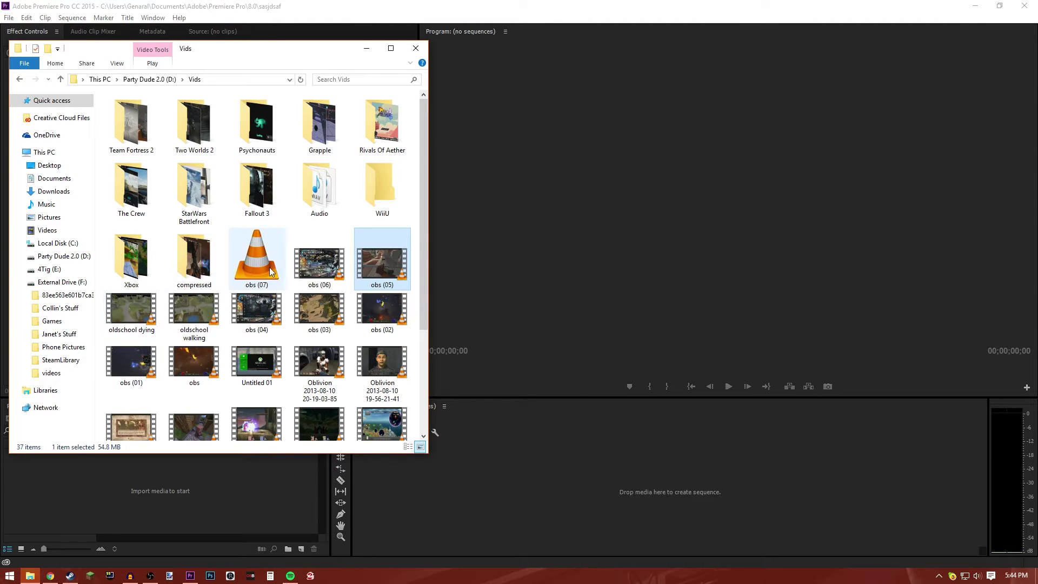
click(305, 277)
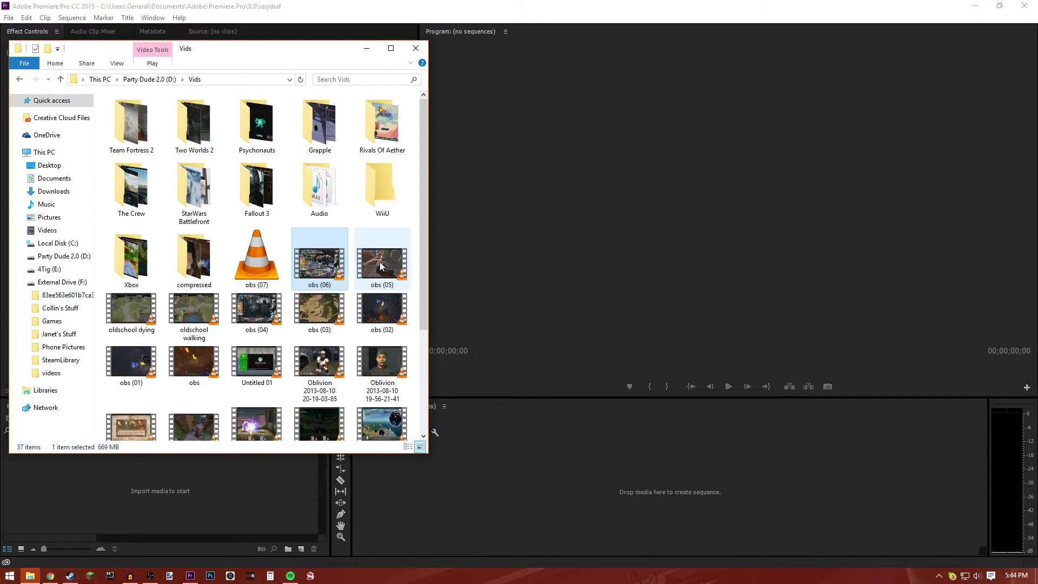
drag(379, 261, 221, 484)
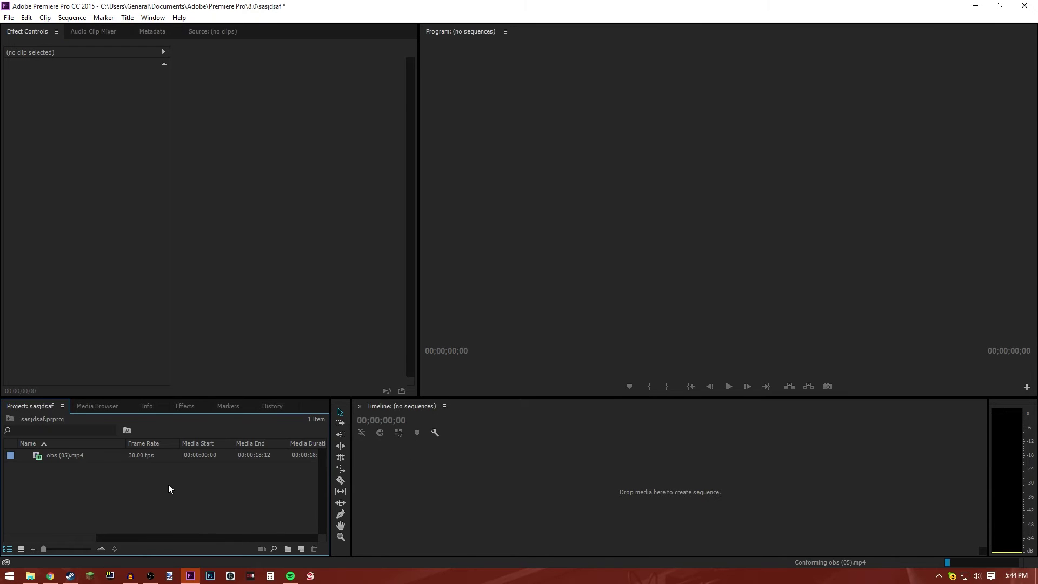
click(31, 456)
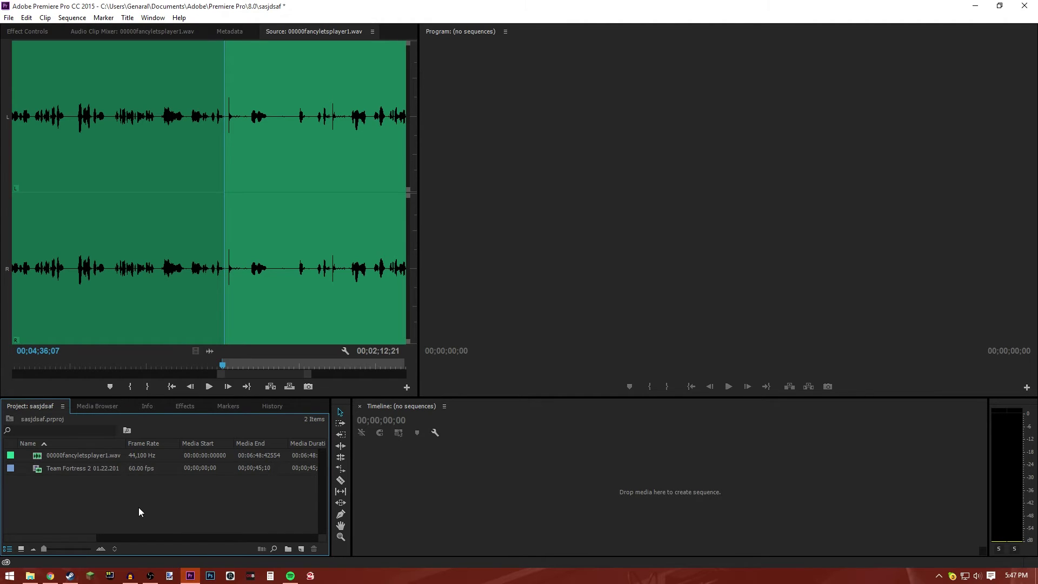
Step: Create a sequence from the imported clip Team Fortress 2 01.22.2016 - 17.42.11.07.mp4
click(39, 459)
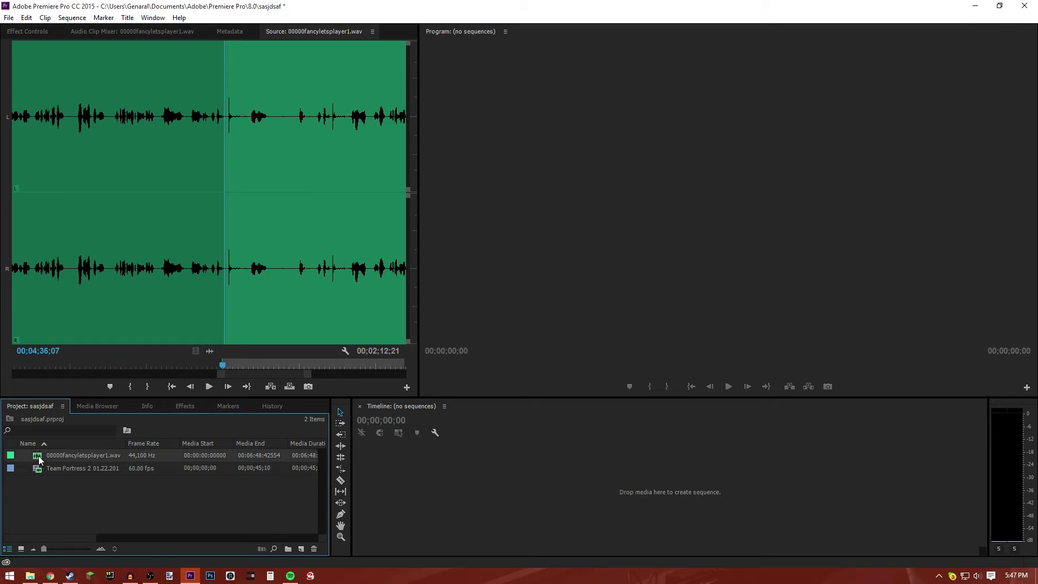
click(39, 468)
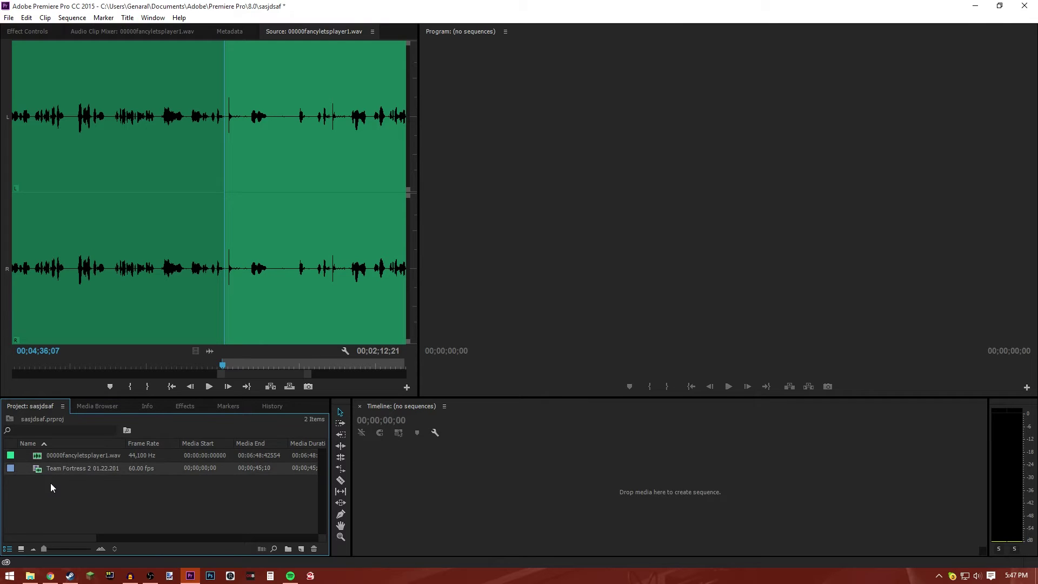
click(51, 482)
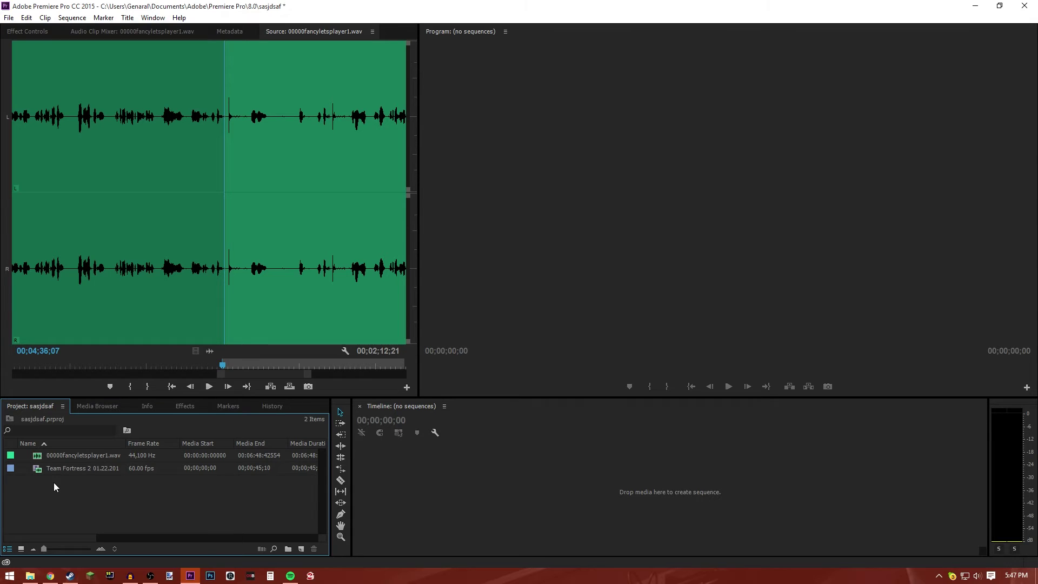
drag(51, 469, 397, 469)
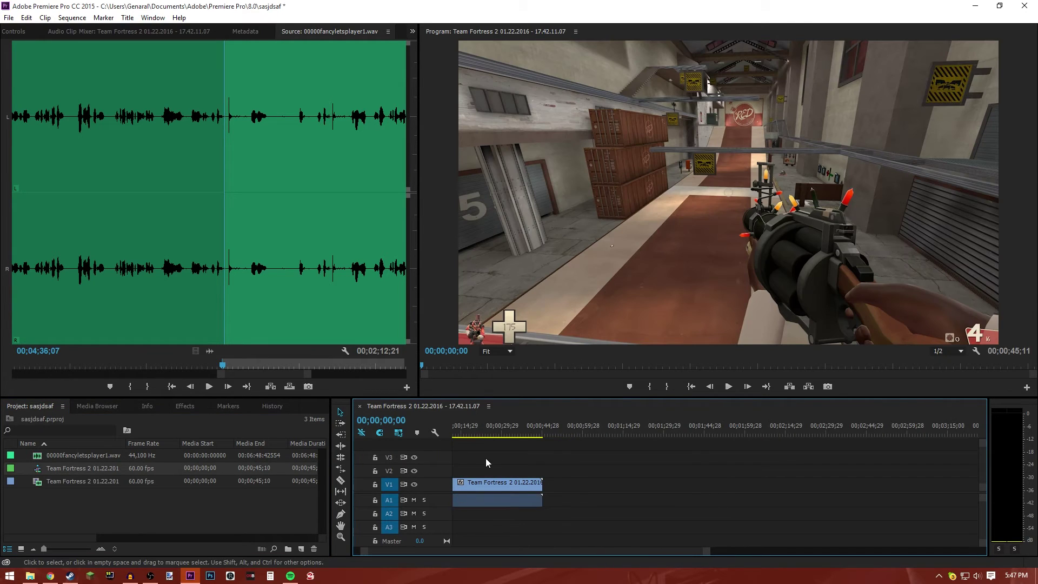
Step: Shift the gameplay clip to about 15 seconds into the sequence and place 00000fancyletsplayer1.wav at the start of audio track A2
click(490, 487)
drag(491, 487, 529, 486)
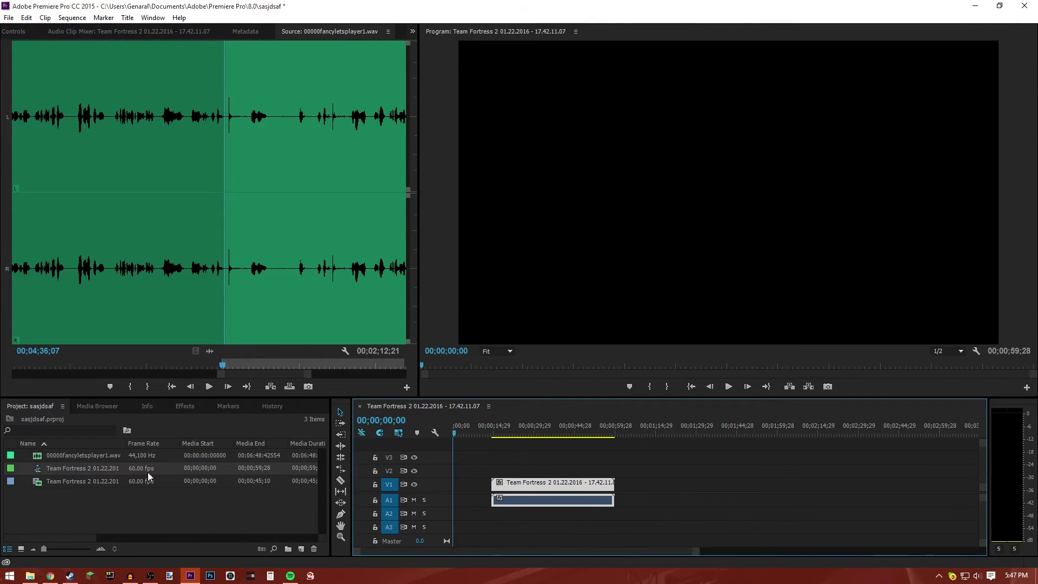
drag(38, 456, 455, 513)
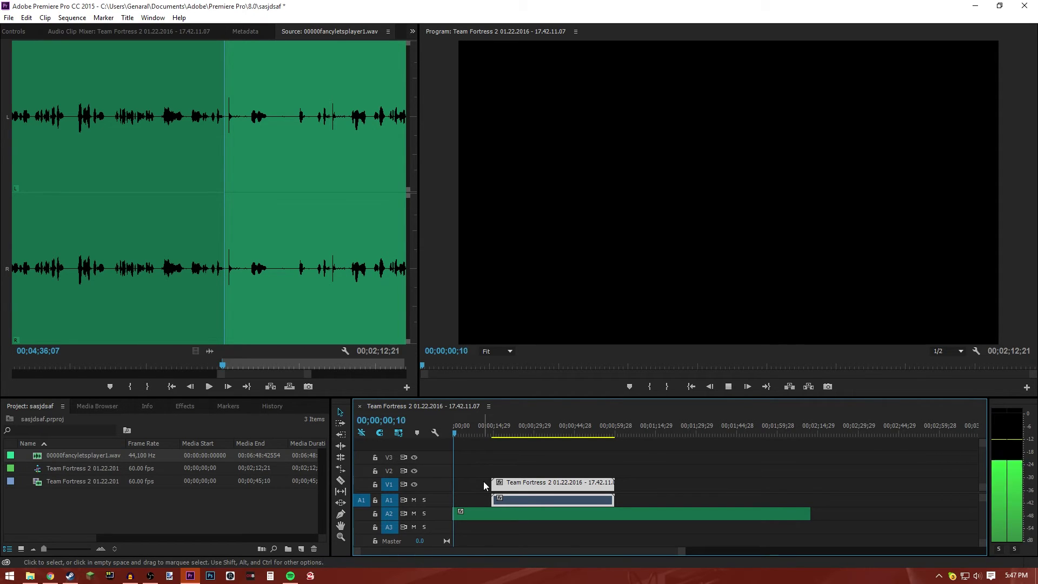
key(space)
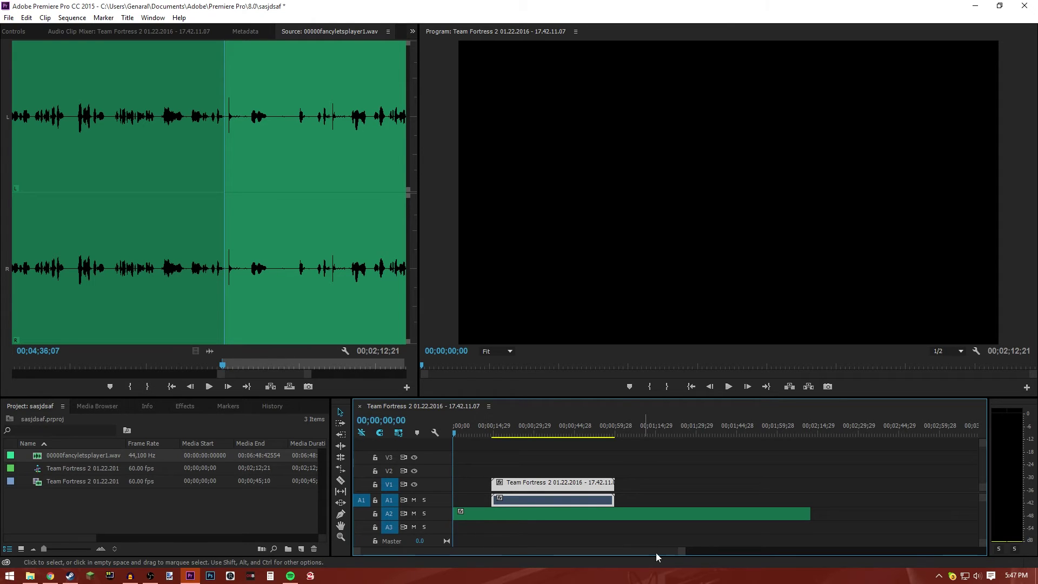
Step: Split the voice audio on A2 at 00;00;00;06, delete the leading piece and move the remainder to the sequence start
drag(446, 529, 446, 533)
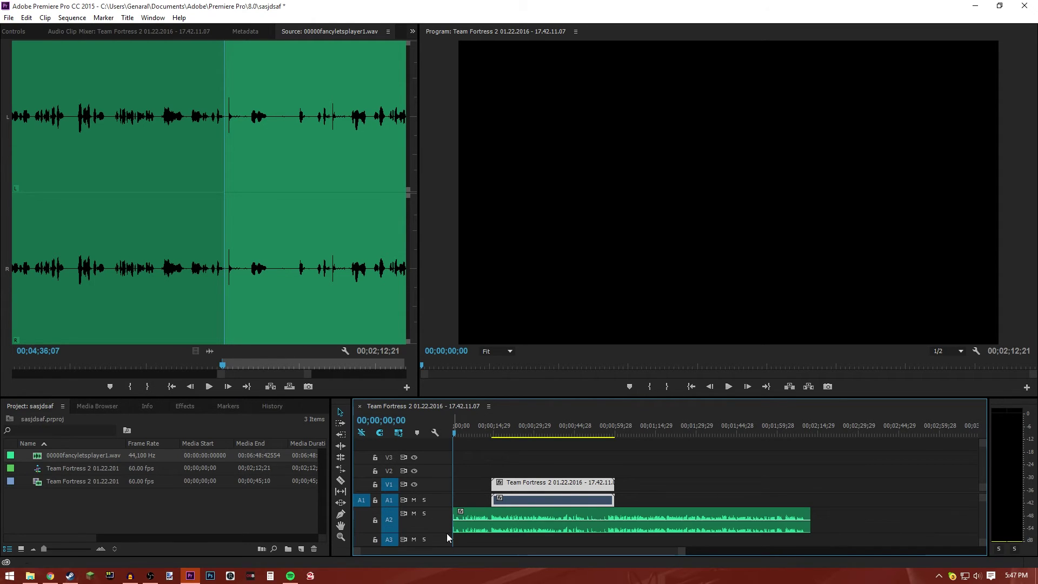
drag(680, 551, 537, 550)
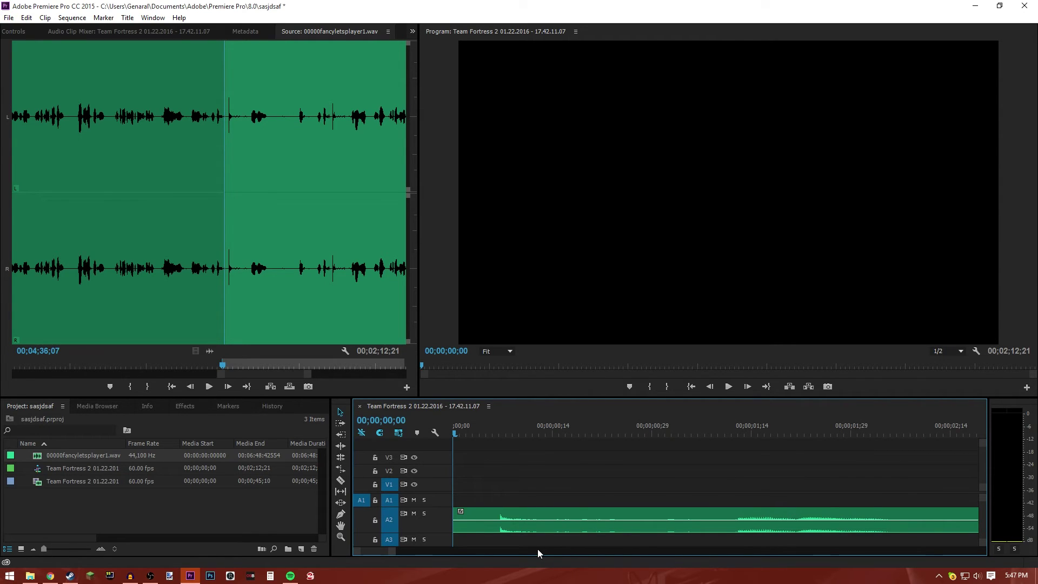
key(space)
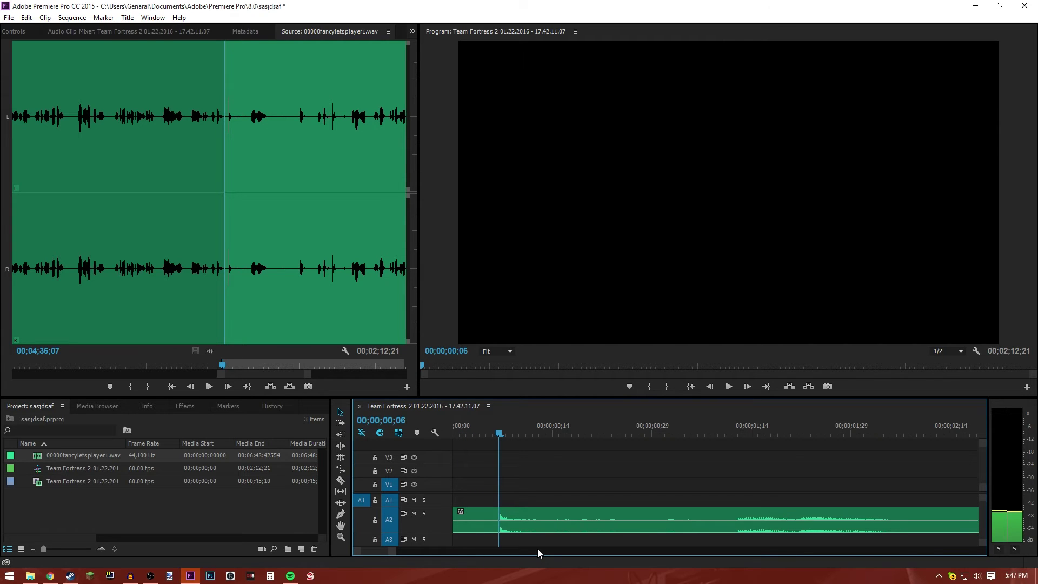
key(ctrl+k)
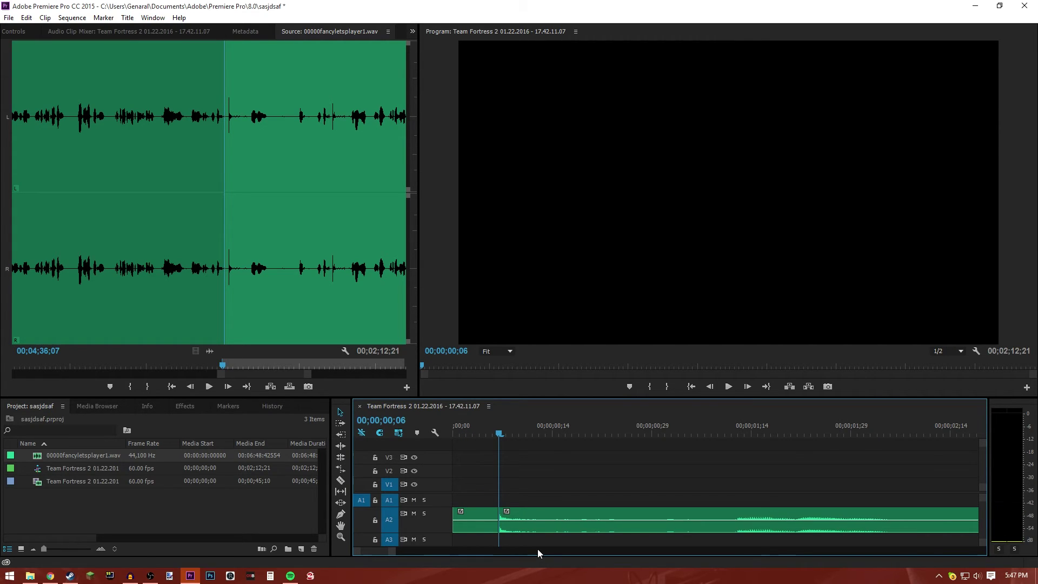
key(Delete)
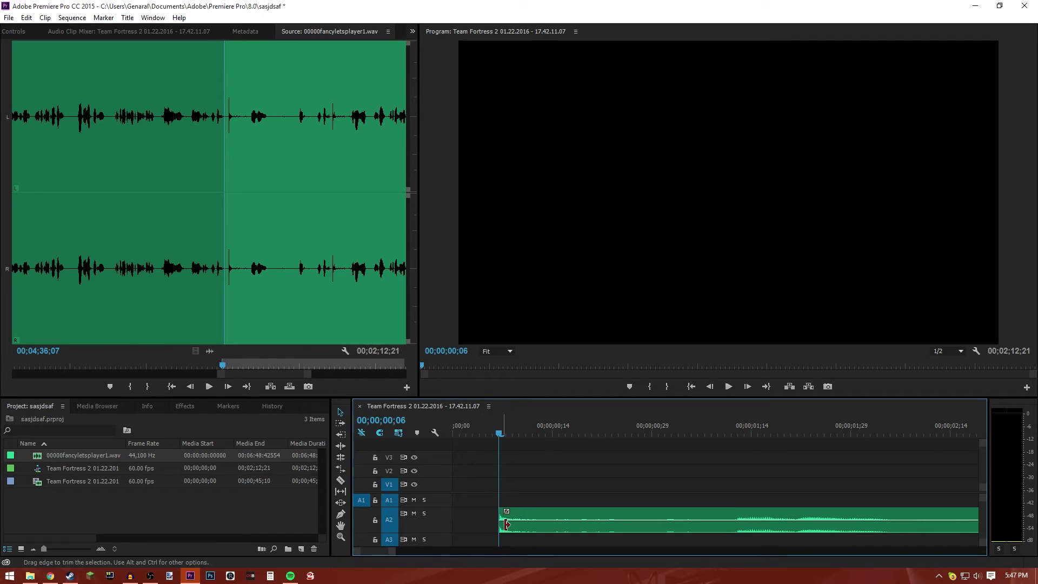
drag(505, 528, 466, 522)
drag(499, 433, 454, 432)
Step: Collapse the A2 track and move the Team Fortress 2 clip back to the start of the sequence, aligned with the voice audio
drag(395, 551, 469, 562)
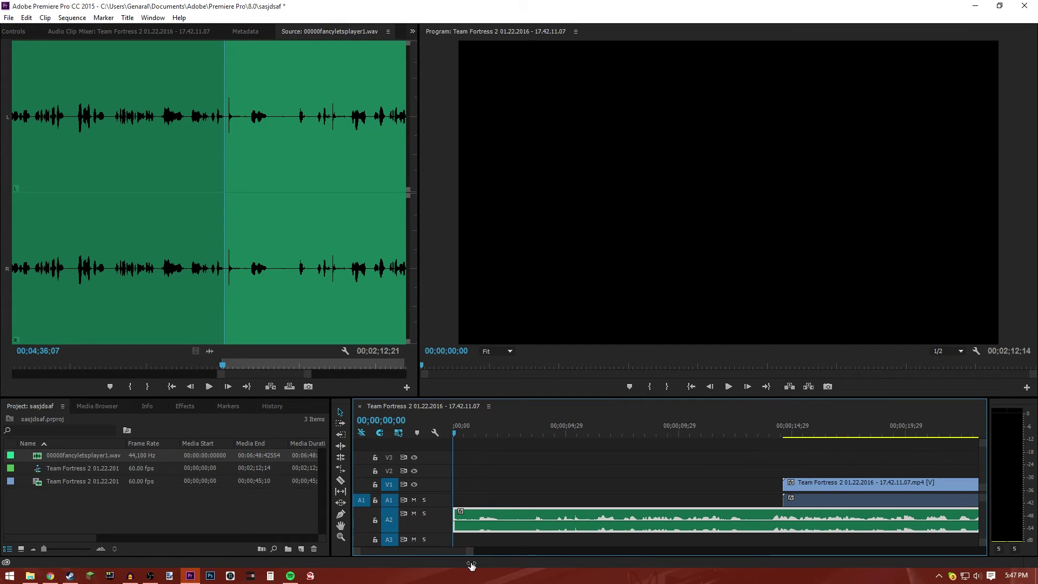
drag(438, 531, 438, 517)
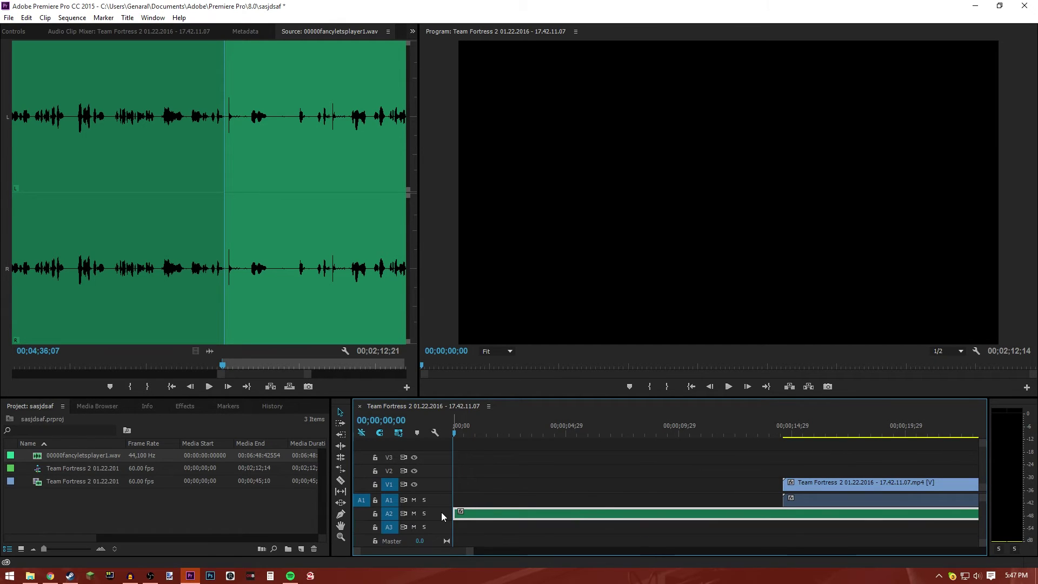
click(871, 484)
drag(867, 487, 521, 491)
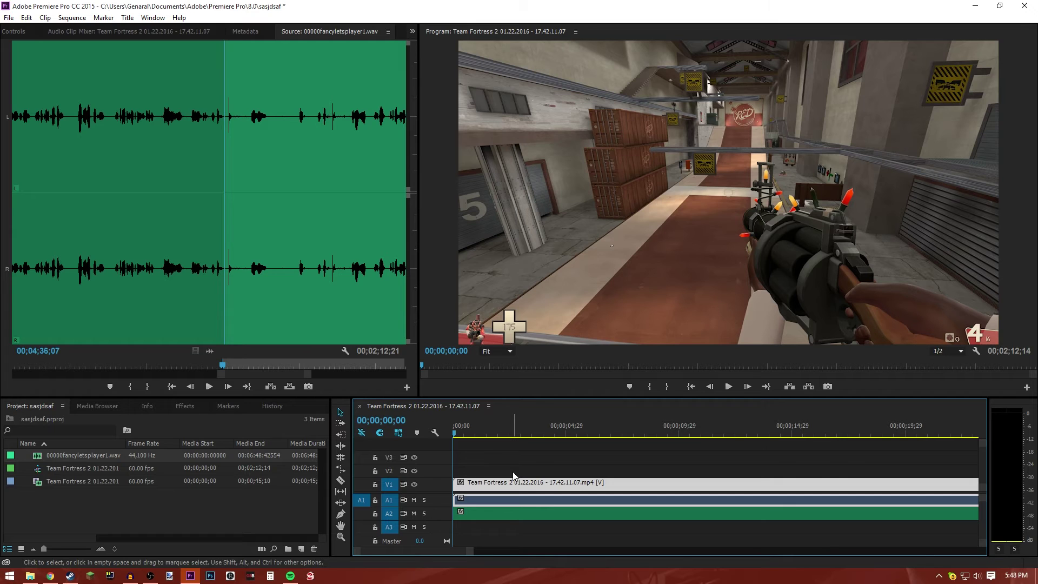
click(512, 471)
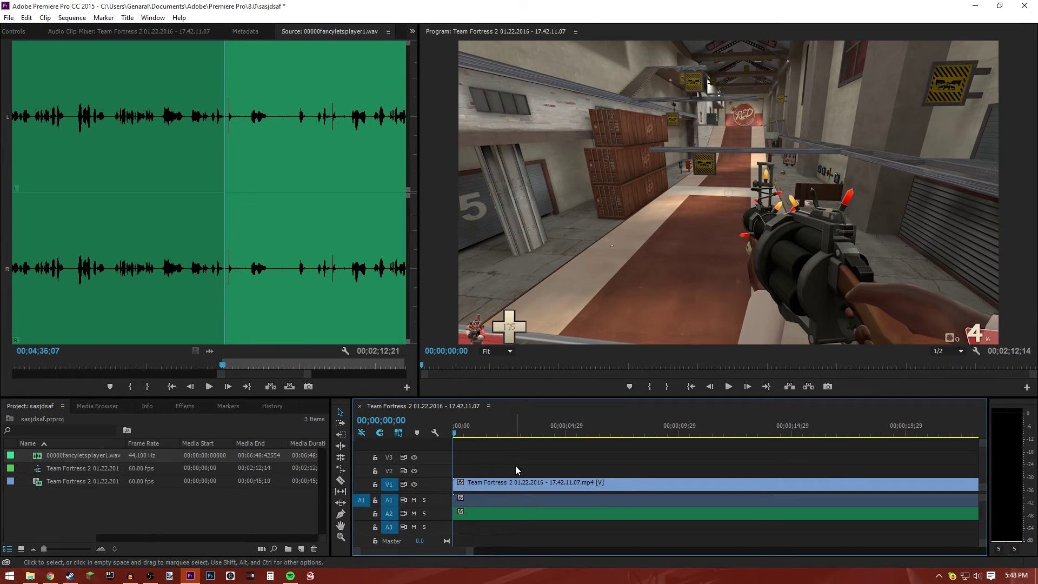
Step: Play the first four seconds of the sequence to check the voice audio against the gameplay
scroll(515, 465, down, 10)
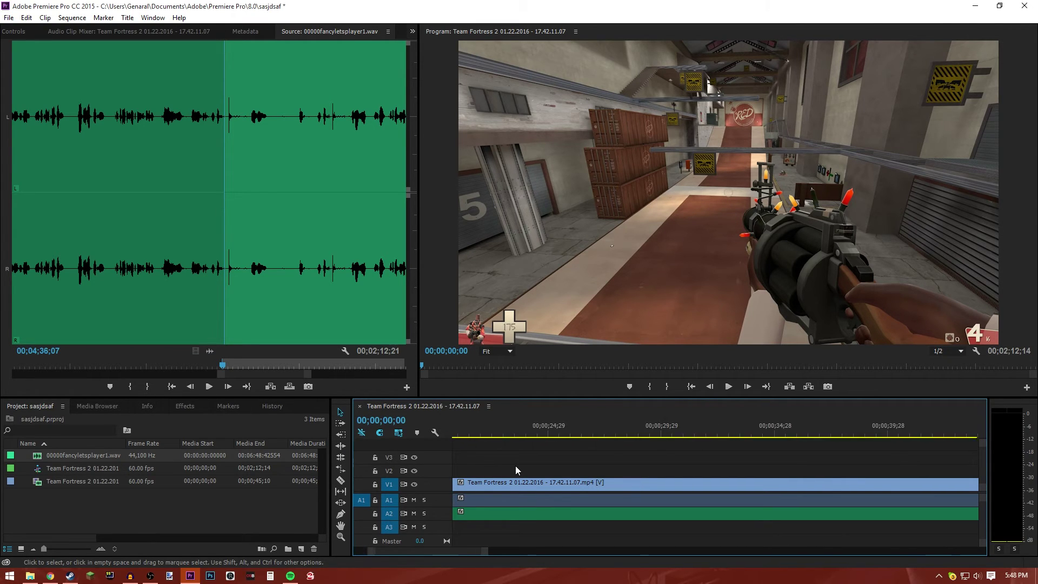
scroll(513, 466, up, 10)
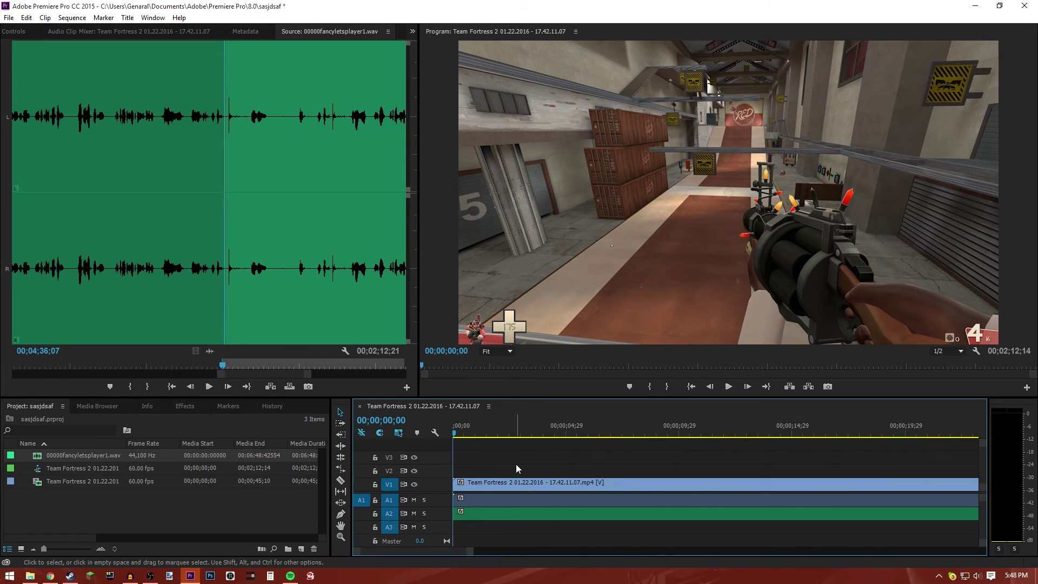
key(space)
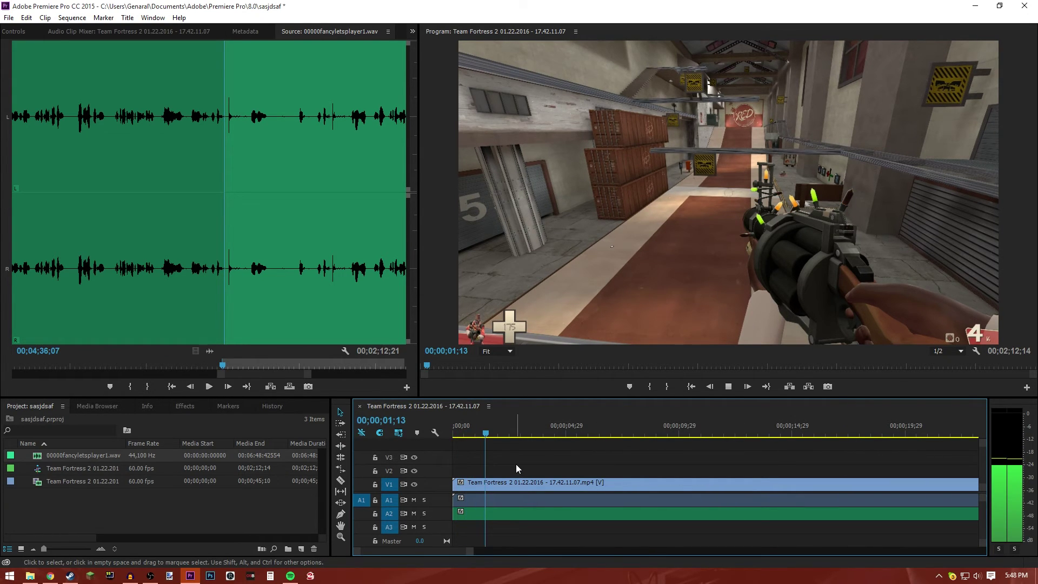
key(space)
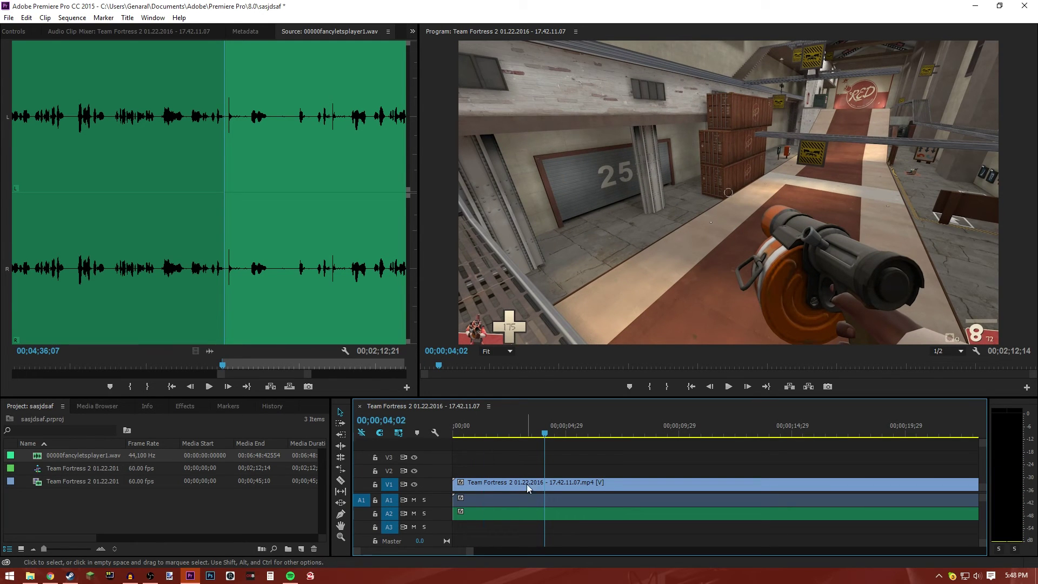
Step: Expand A2, split its audio at 00;00;05;11, delete the first part and move the remainder to the sequence start
drag(442, 521, 442, 537)
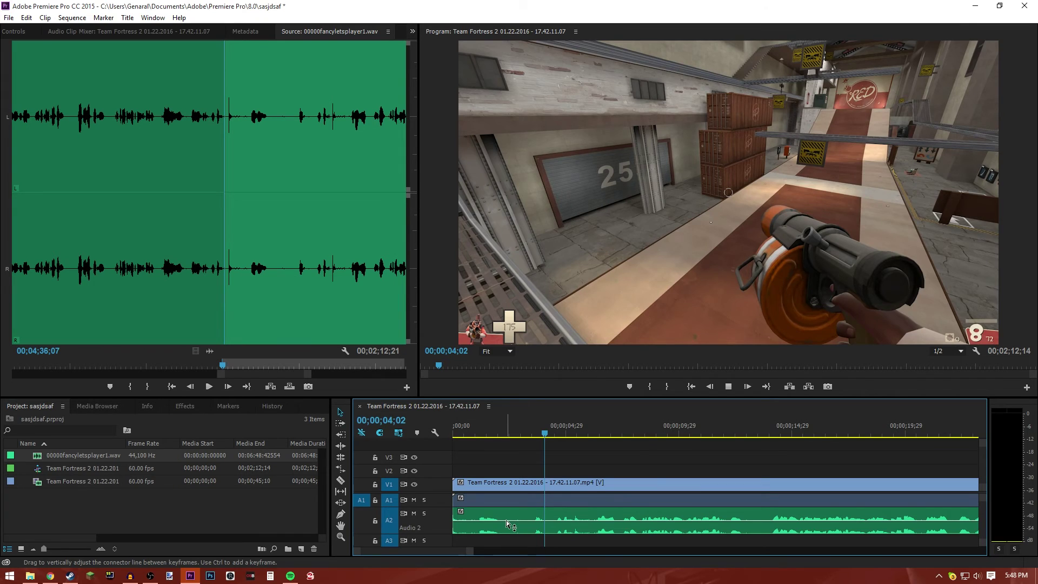
key(space)
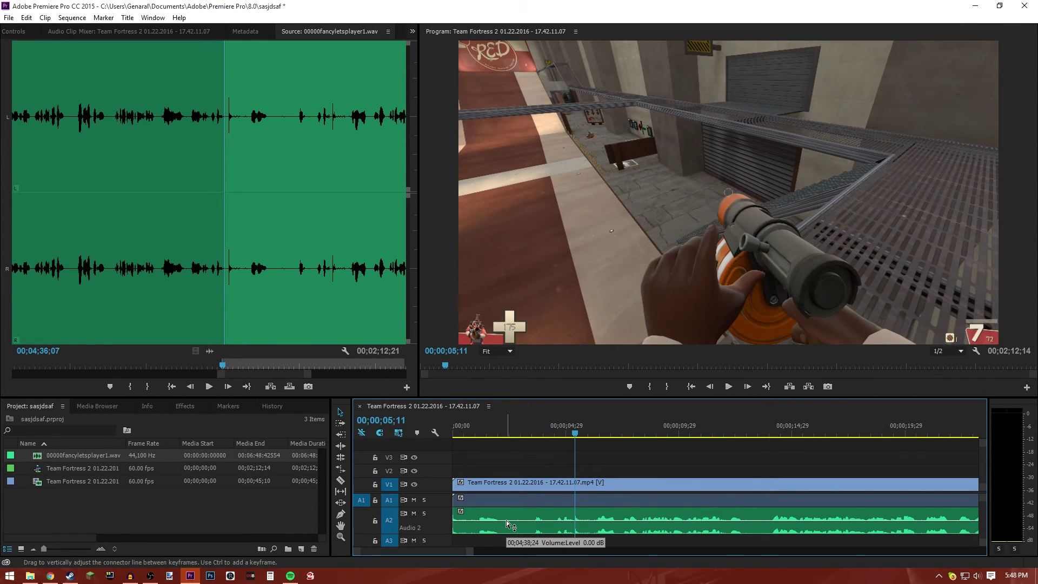
click(522, 517)
key(ctrl+k)
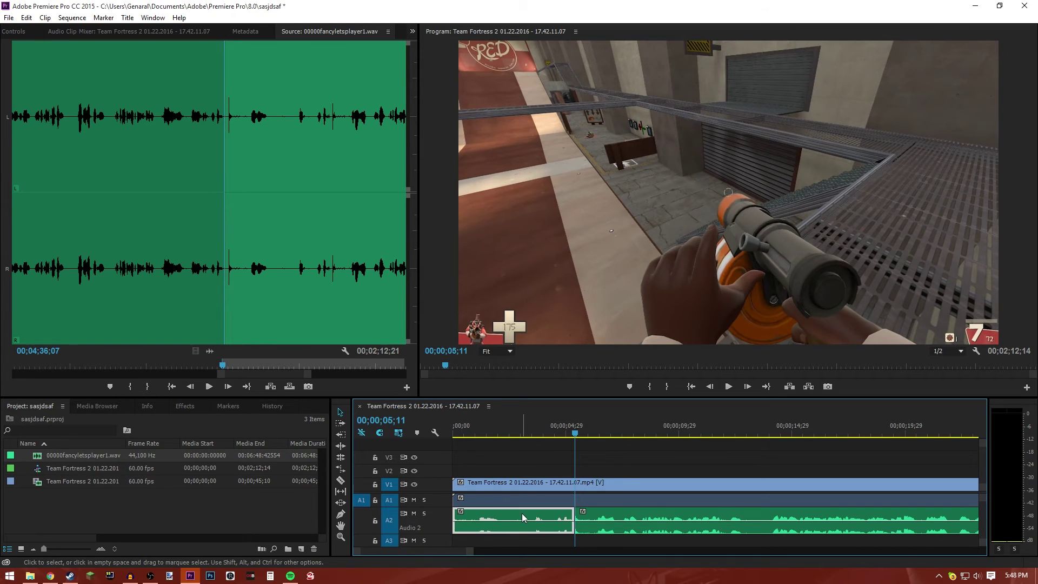
key(Delete)
drag(482, 516, 482, 514)
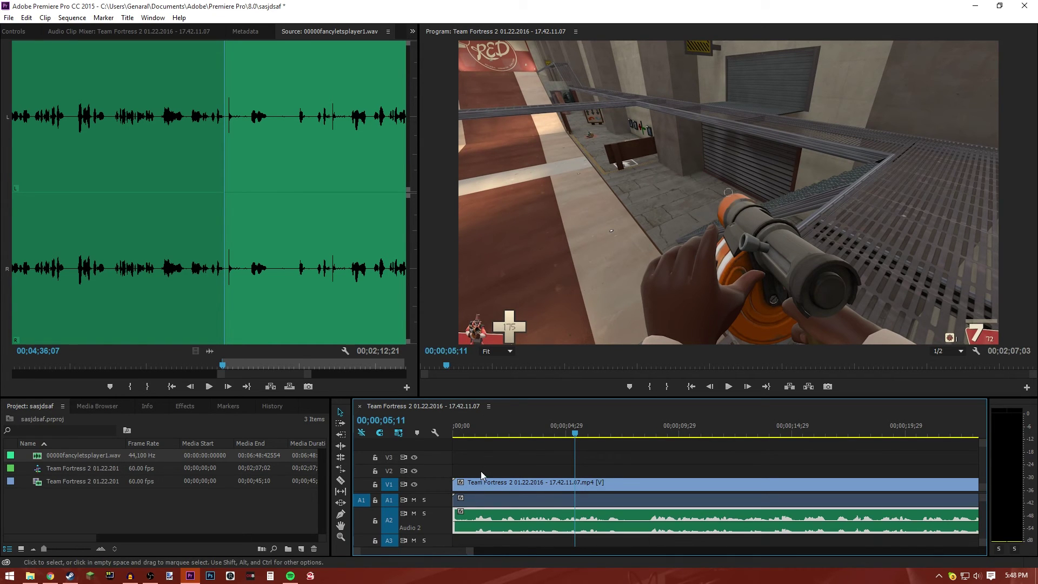
Step: Play the sequence from the beginning to about 00;00;11;26 to review the trimmed voice audio with the gameplay
drag(540, 424, 455, 425)
click(505, 447)
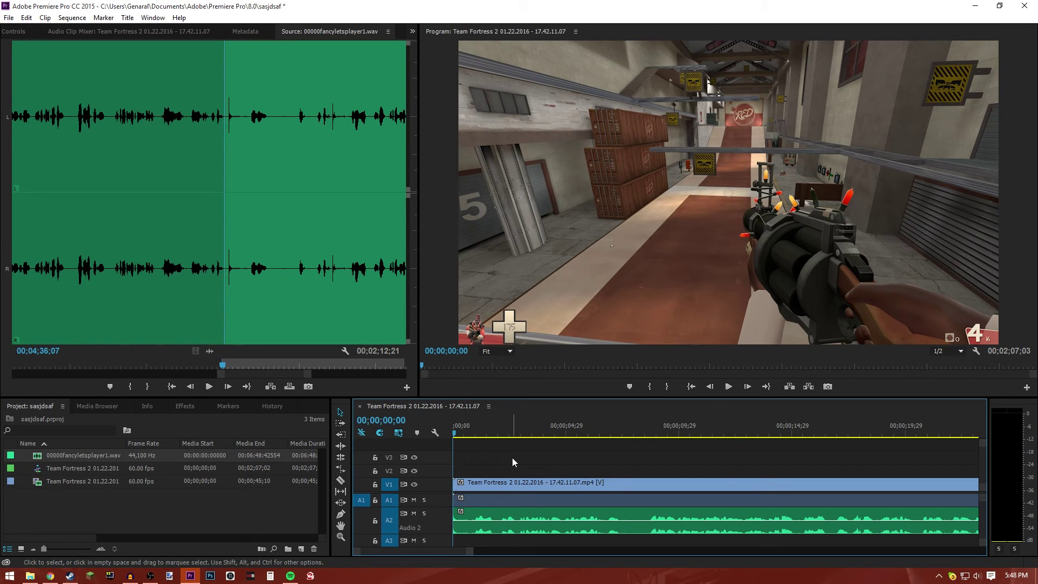
key(space)
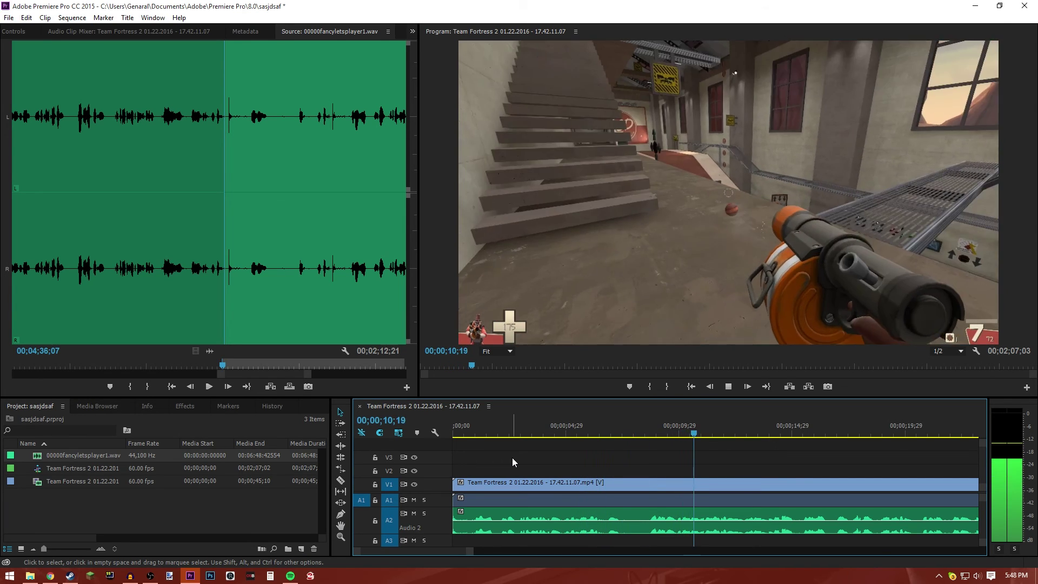
key(space)
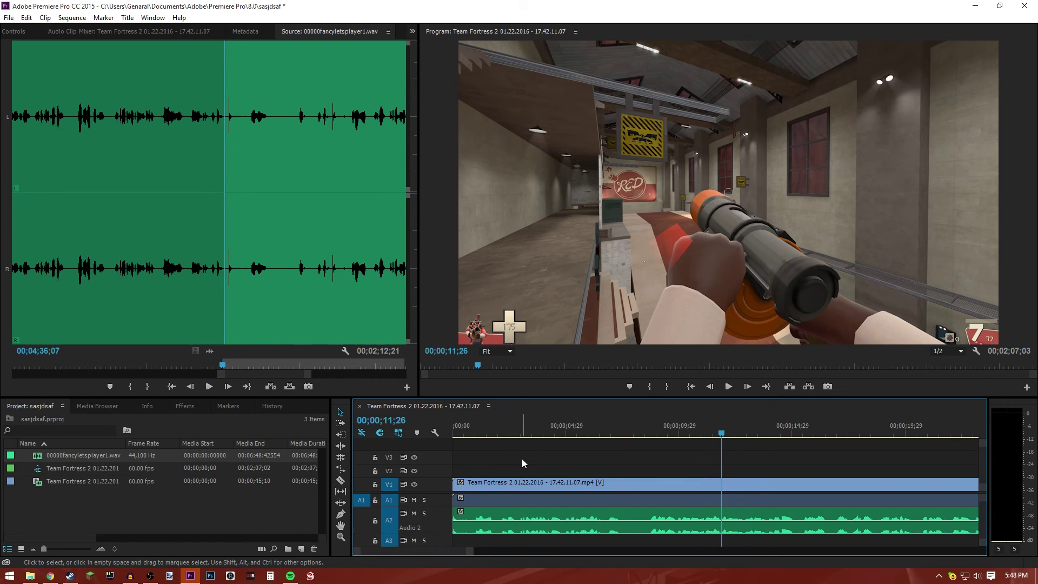
scroll(521, 458, down, 3)
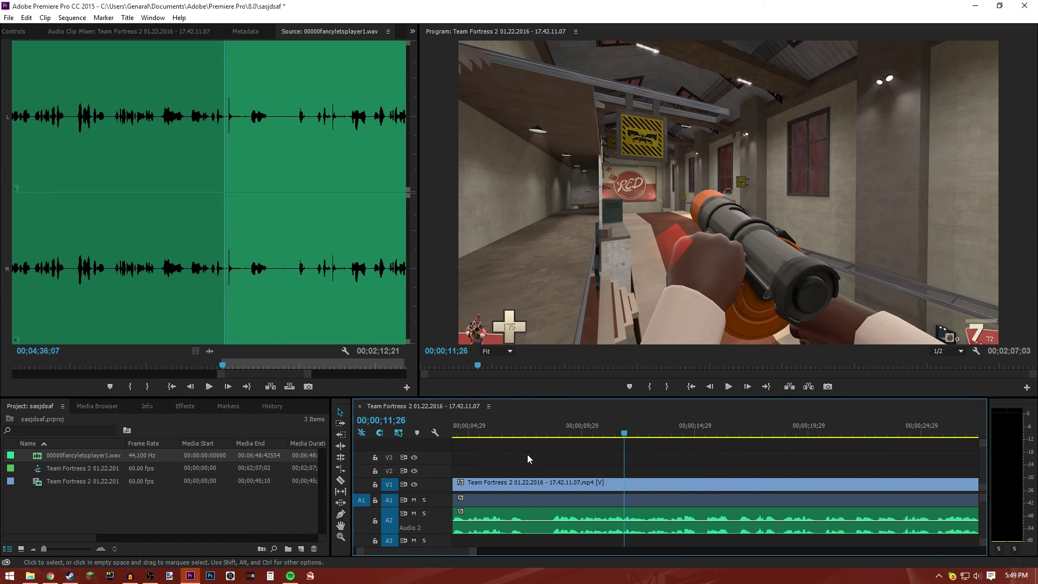
scroll(548, 462, up, 3)
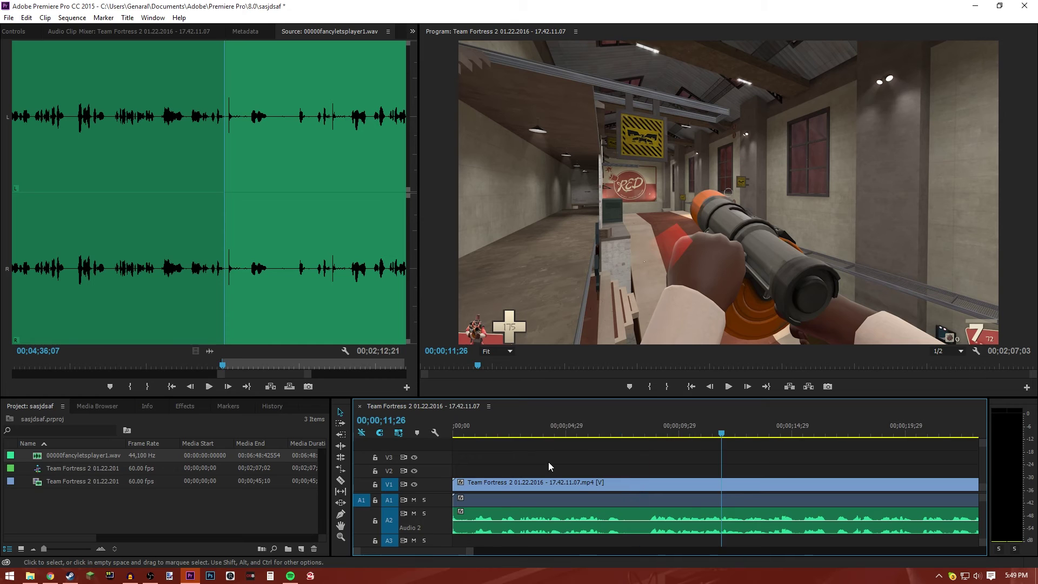